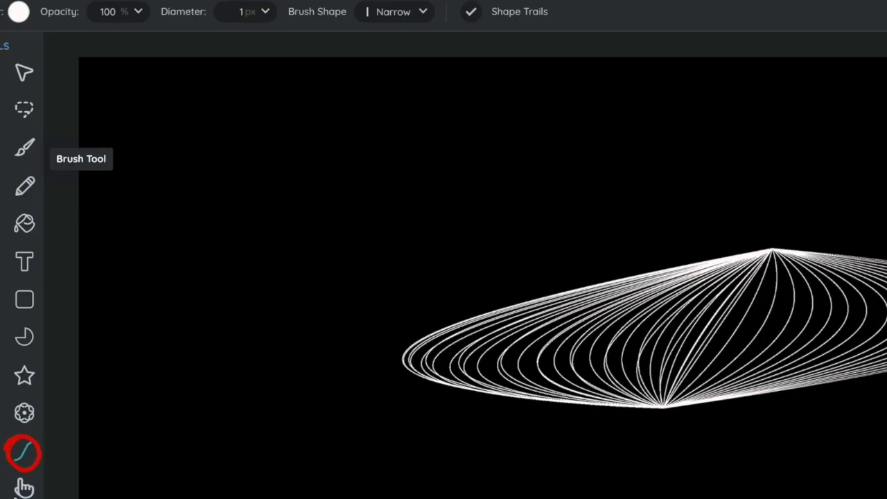
Step: With the Curve tool, replace the first curve with a new line swept up and down into trail curves
left_click(20, 454)
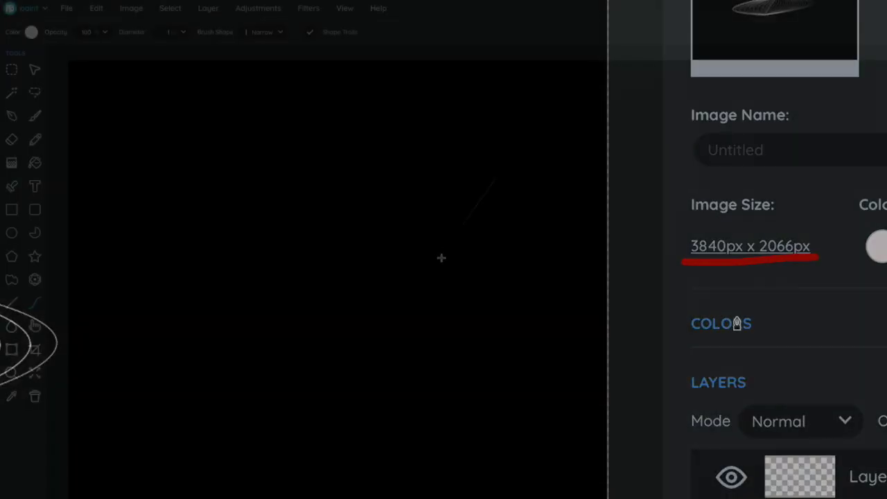
mouse_move(453, 226)
left_mouse_down()
mouse_move(167, 264)
mouse_move(91, 260)
mouse_move(886, 211)
left_mouse_up()
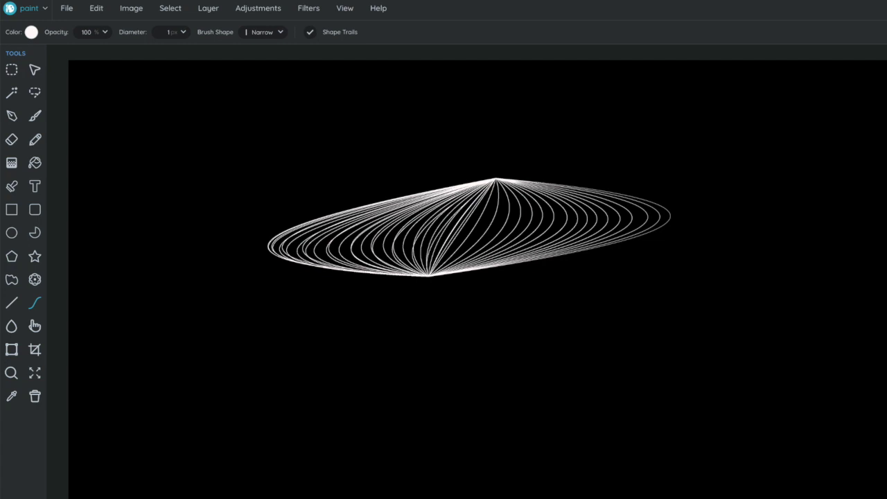
key("ctrl+z")
left_click_drag(238, 252, 788, 207)
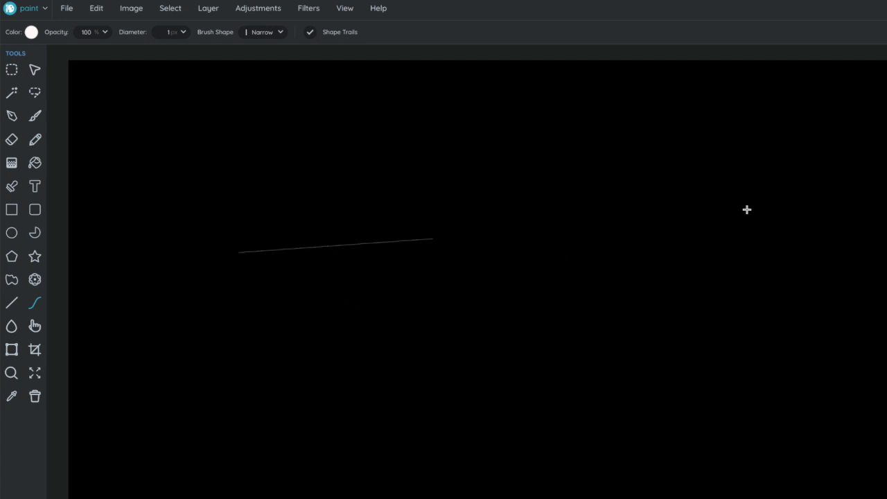
left_click_drag(387, 187, 375, 85)
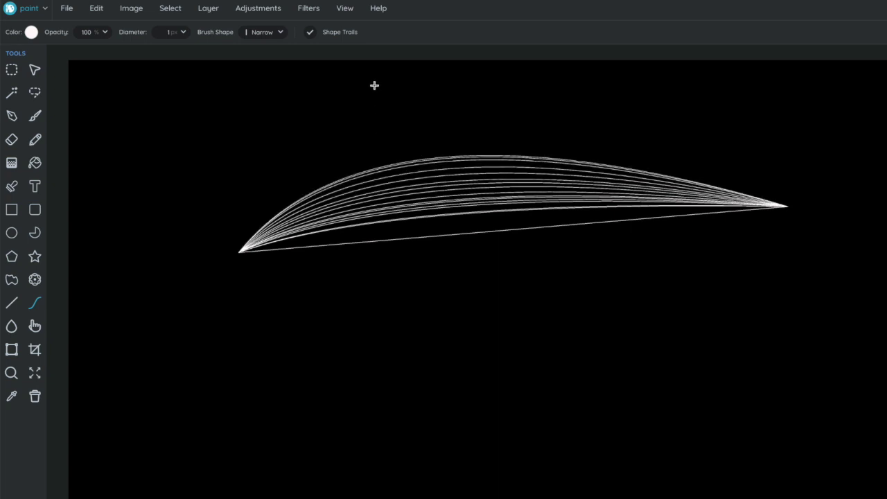
left_click_drag(375, 85, 512, 297)
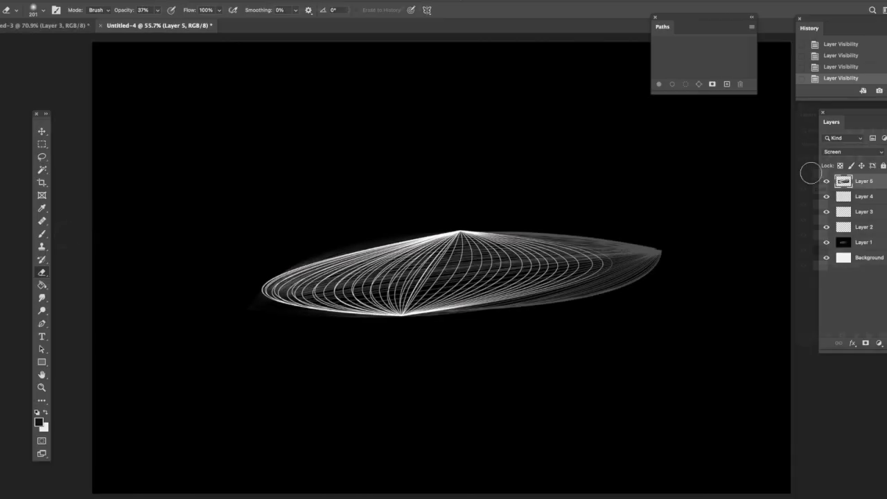
Step: Paint white highlight strokes with a triangular brush on a Lighten-blended layer
left_click(43, 11)
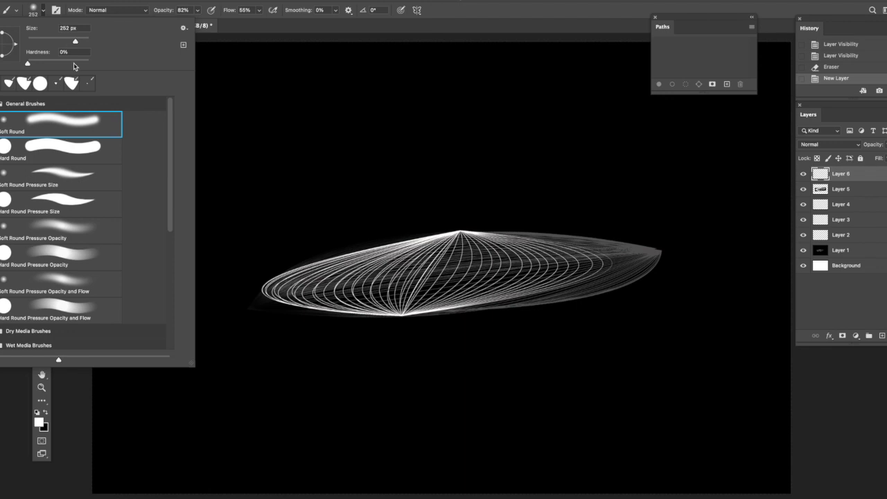
left_click(26, 88)
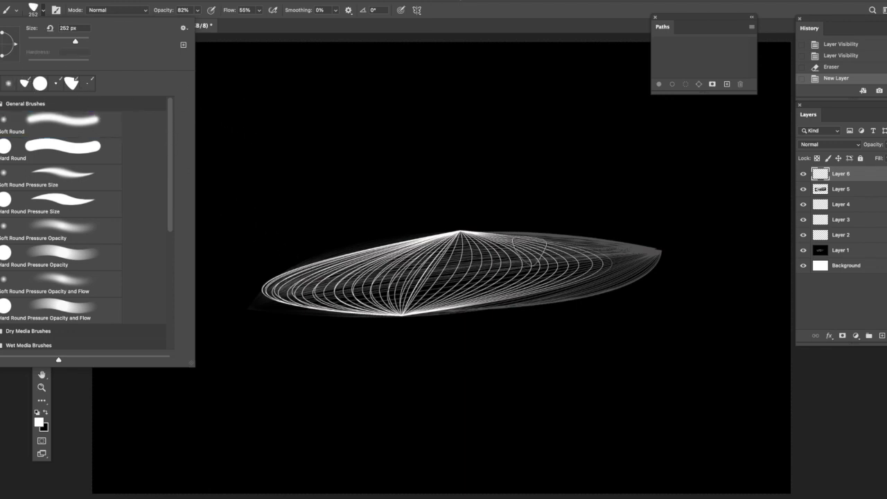
left_click_drag(528, 251, 377, 257)
left_click_drag(298, 278, 593, 251)
left_click(830, 144)
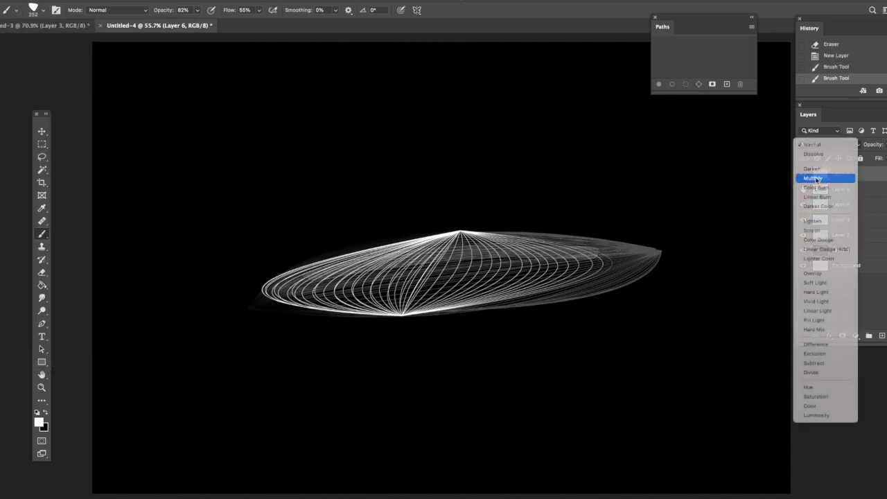
left_click(814, 221)
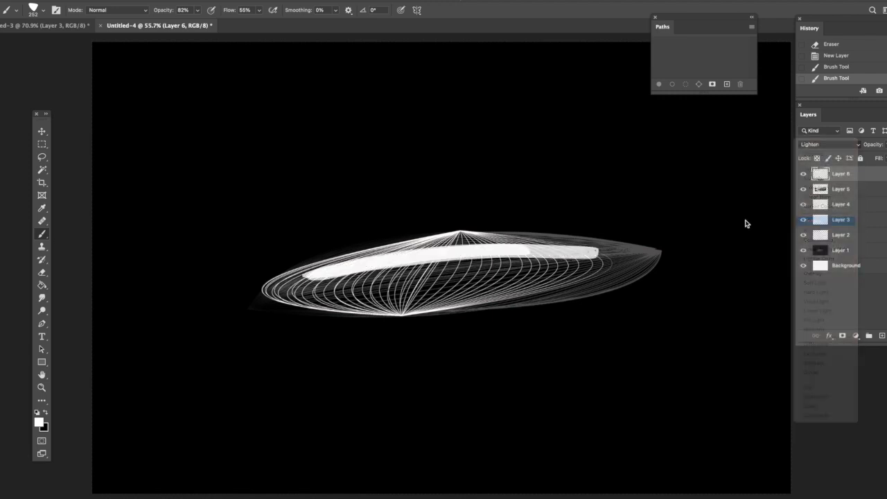
mouse_move(582, 244)
left_mouse_down()
mouse_move(264, 281)
mouse_move(664, 252)
left_mouse_up()
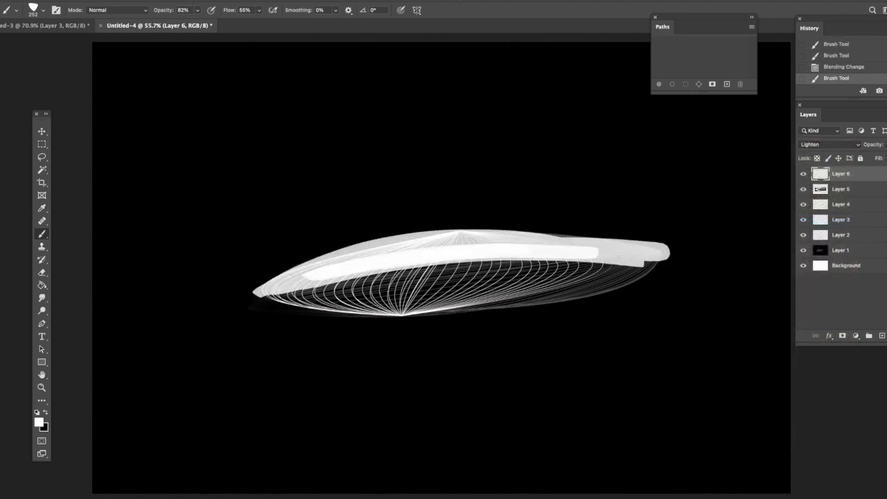
Step: Streak the highlights with a 594-pixel Motion Blur
left_click(201, 1)
mouse_move(206, 97)
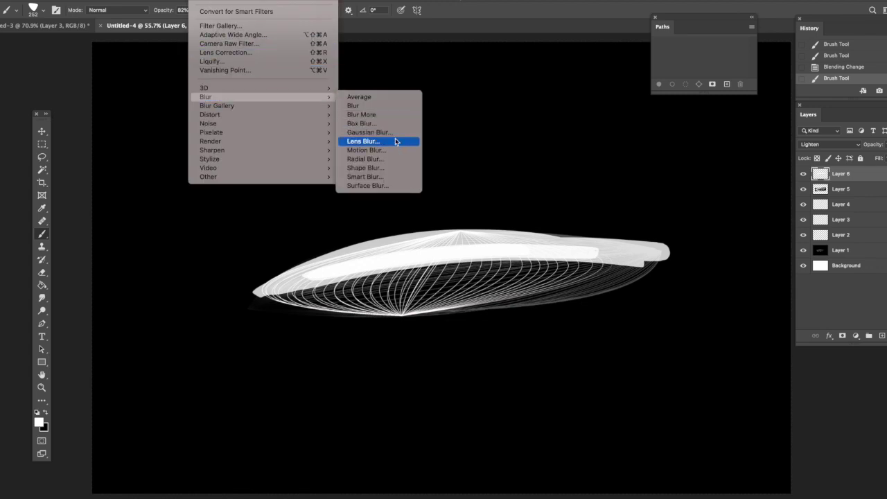
left_click(388, 151)
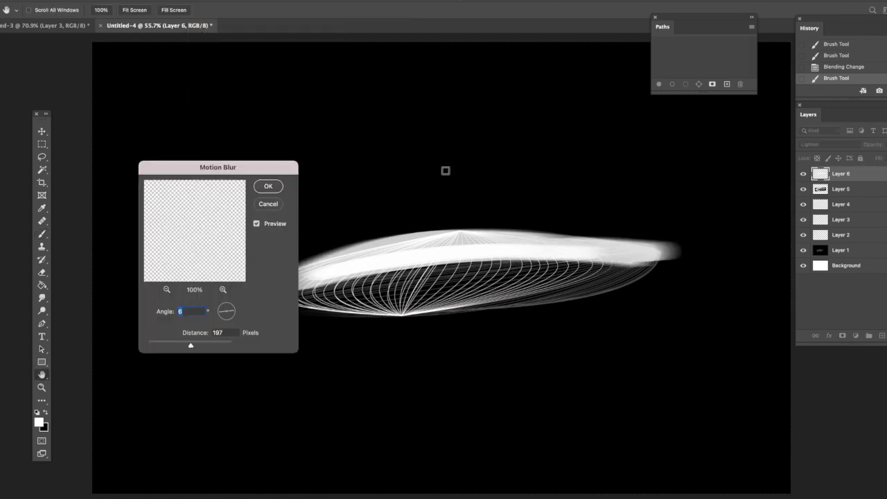
left_click_drag(219, 167, 166, 164)
left_click_drag(138, 342, 164, 341)
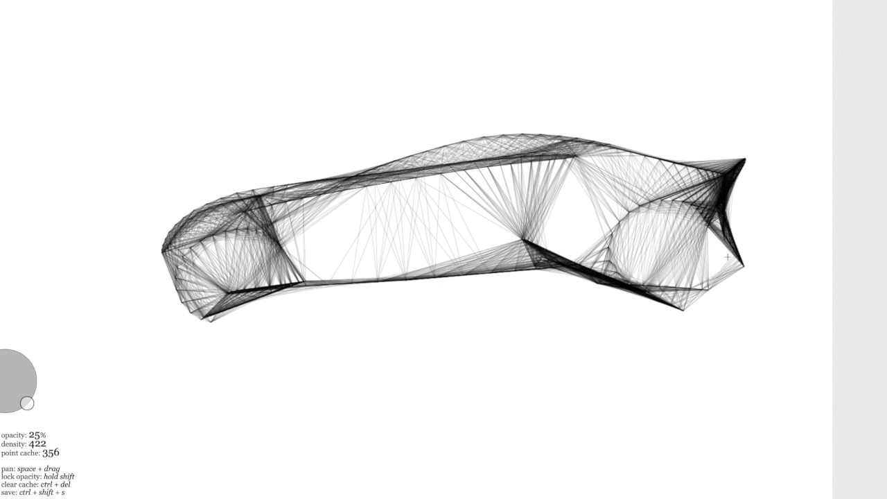
Step: Clear the canvas with Ctrl+Delete and sketch the right and left wheel arches
key("ctrl+Delete")
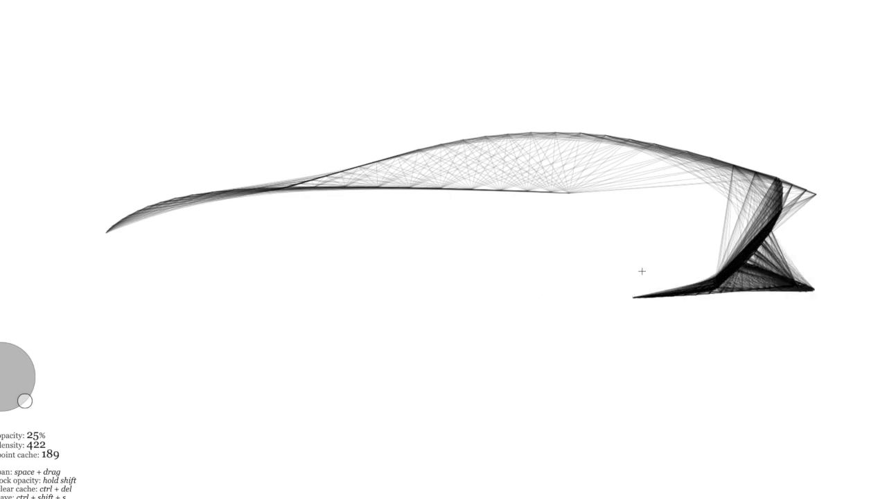
mouse_move(678, 206)
left_mouse_down()
mouse_move(551, 231)
mouse_move(705, 290)
left_mouse_up()
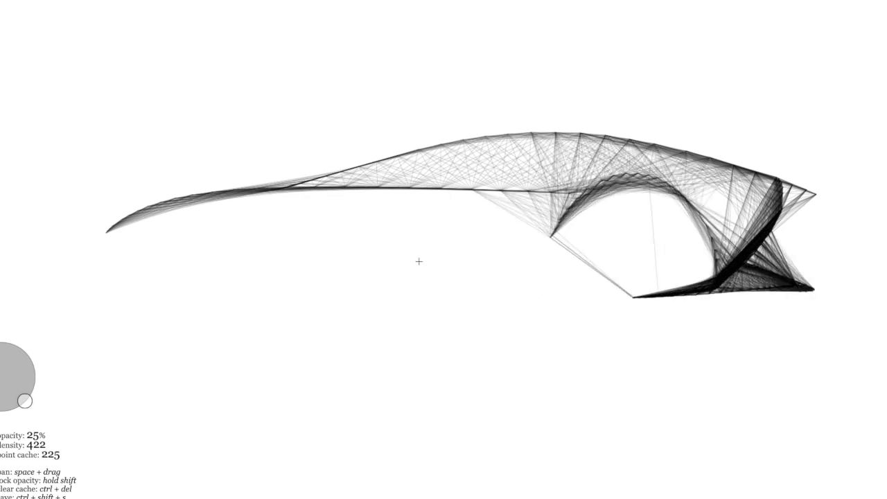
mouse_move(189, 215)
left_mouse_down()
mouse_move(277, 250)
mouse_move(208, 222)
mouse_move(130, 287)
mouse_move(136, 308)
left_mouse_up()
left_click_drag(237, 248, 290, 299)
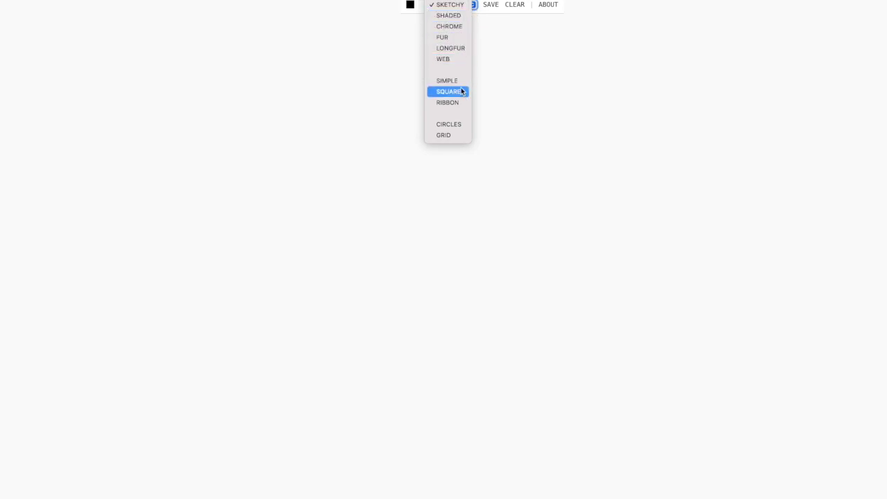
Step: Choose RIBBON from Harmony's brush dropdown
left_click(457, 103)
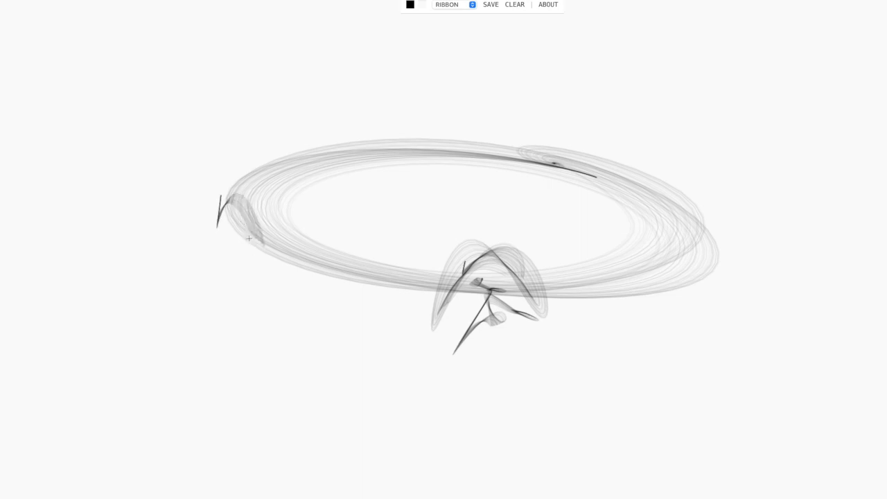
Step: Draw ribbon lines for the lower side, roof arcs, right end and lower-right body edge
mouse_move(265, 255)
left_mouse_down()
mouse_move(270, 265)
mouse_move(414, 294)
left_mouse_up()
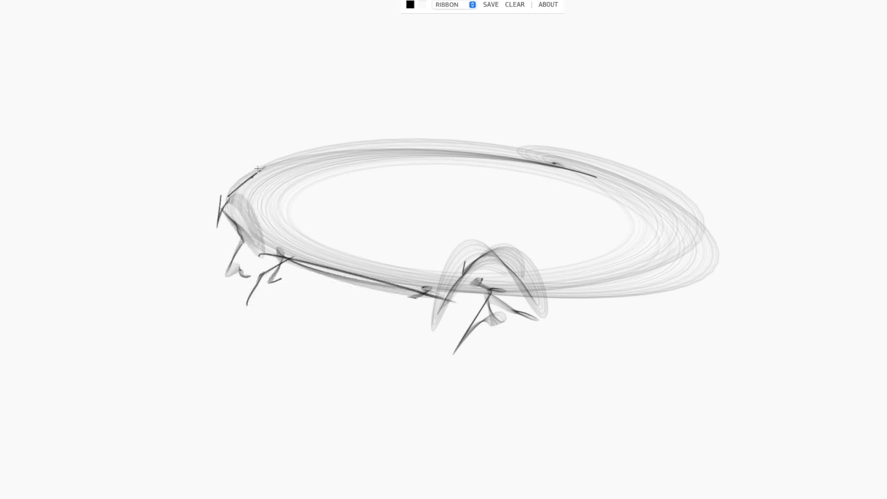
mouse_move(258, 168)
left_mouse_down()
mouse_move(358, 127)
mouse_move(396, 125)
mouse_move(400, 158)
left_mouse_up()
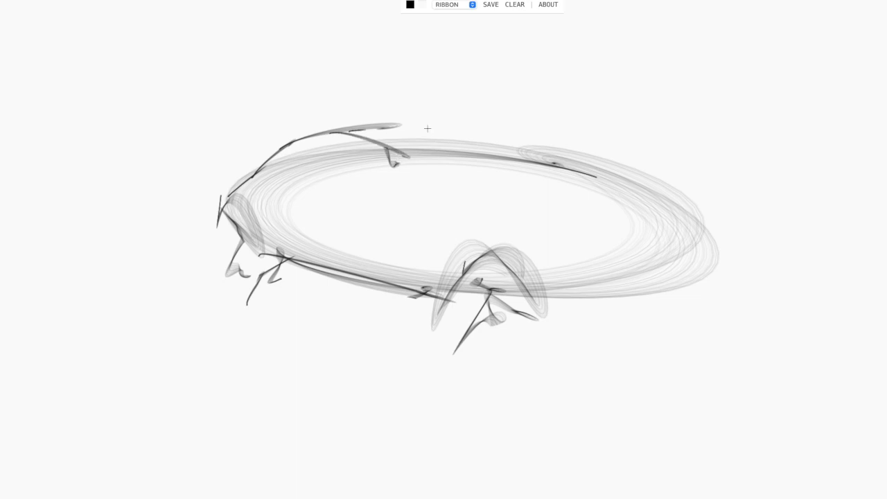
mouse_move(428, 128)
left_mouse_down()
mouse_move(548, 137)
mouse_move(415, 181)
mouse_move(277, 142)
mouse_move(614, 224)
mouse_move(572, 257)
left_mouse_up()
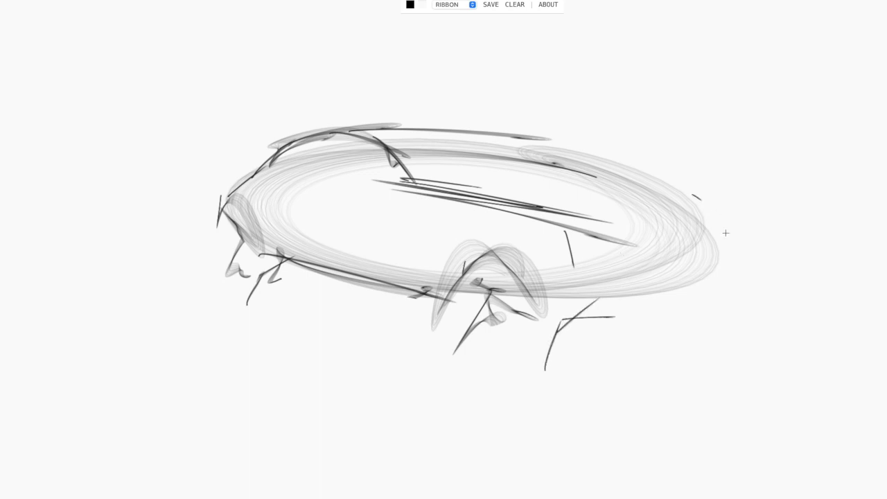
mouse_move(726, 233)
left_mouse_down()
mouse_move(728, 274)
mouse_move(714, 219)
left_mouse_up()
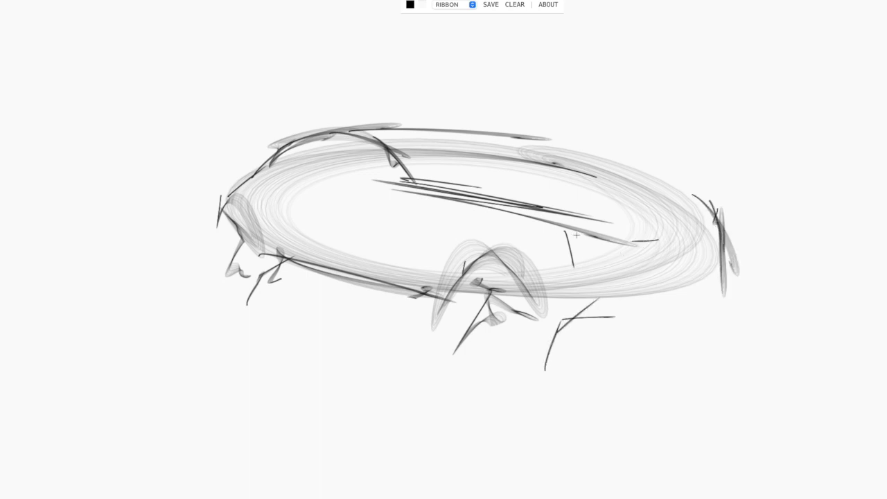
mouse_move(576, 235)
left_mouse_down()
mouse_move(676, 235)
mouse_move(719, 301)
mouse_move(650, 284)
left_mouse_up()
left_click_drag(737, 302, 701, 313)
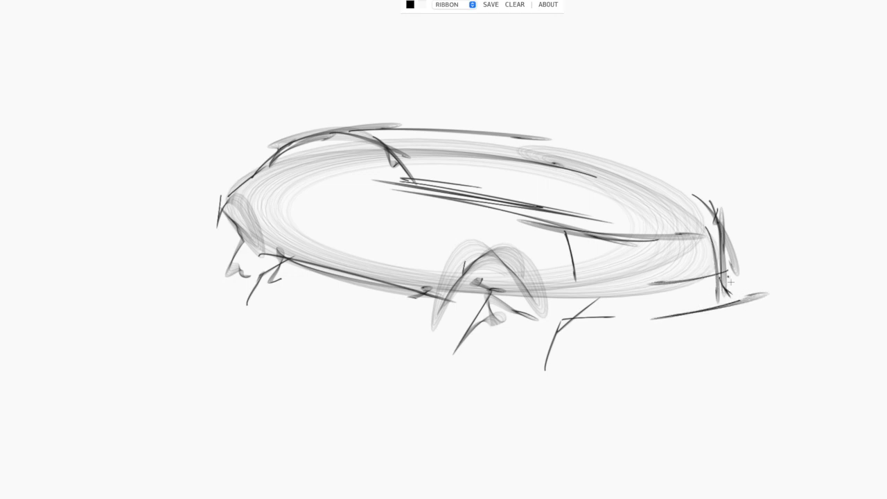
mouse_move(731, 282)
left_mouse_down()
mouse_move(645, 320)
mouse_move(603, 308)
left_mouse_up()
Step: Darken the top surface, upper-right rim, right edge and upper-left rim with ribbon strokes
mouse_move(502, 141)
left_mouse_down()
mouse_move(568, 165)
mouse_move(409, 172)
mouse_move(359, 135)
mouse_move(565, 154)
mouse_move(741, 251)
left_mouse_up()
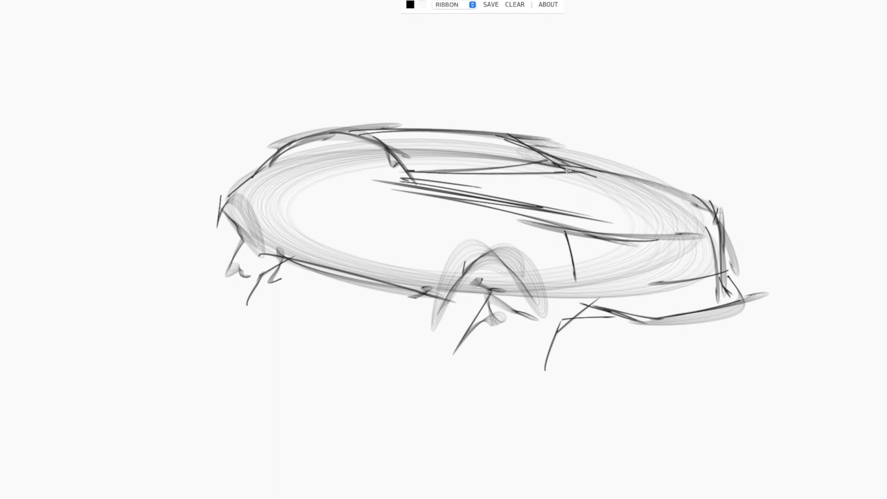
left_click_drag(568, 171, 711, 239)
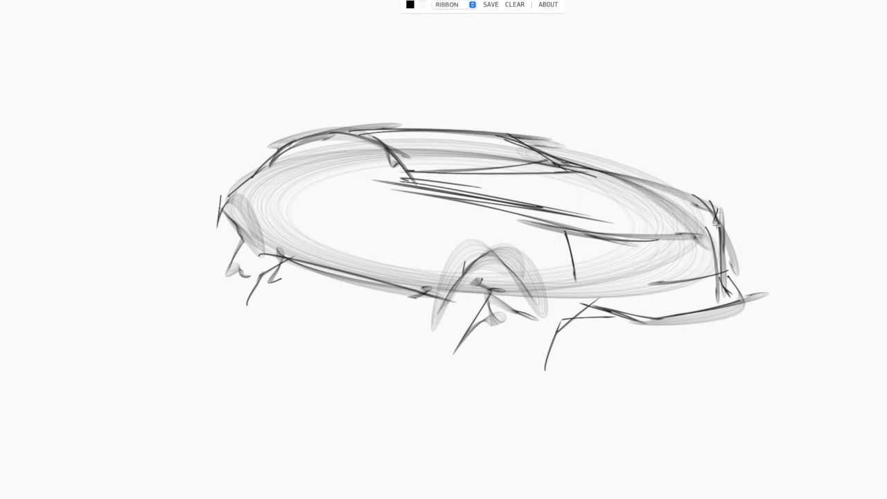
left_click_drag(720, 229, 537, 225)
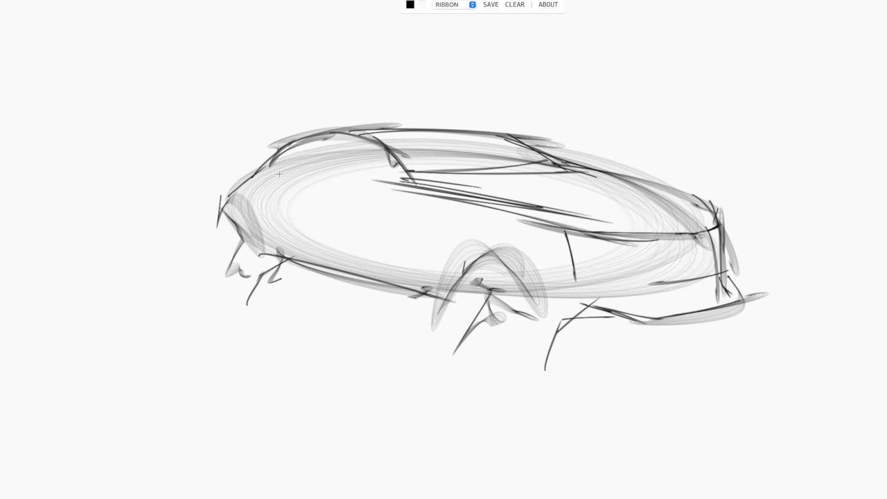
mouse_move(290, 146)
left_mouse_down()
mouse_move(223, 193)
mouse_move(217, 226)
left_mouse_up()
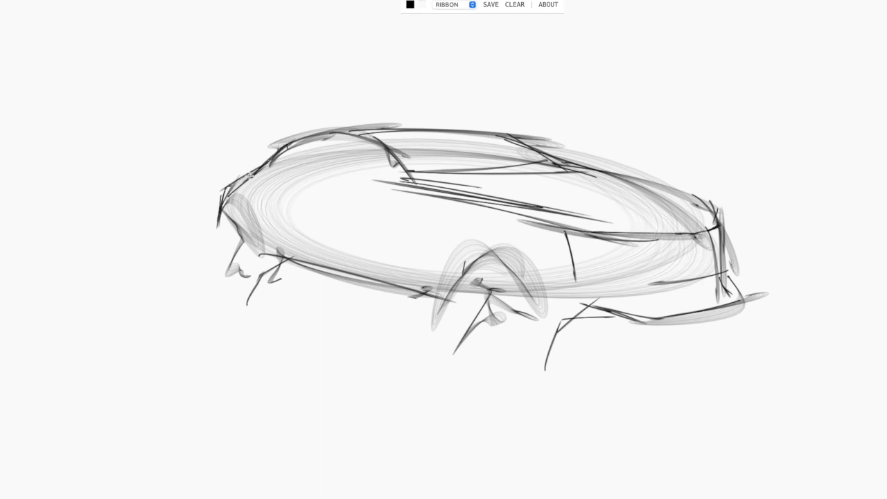
left_click_drag(250, 176, 263, 167)
Step: Reinforce the roofline and add lines along the lower body side
left_click_drag(412, 181, 378, 177)
mouse_move(388, 141)
left_mouse_down()
mouse_move(311, 137)
mouse_move(266, 164)
left_mouse_up()
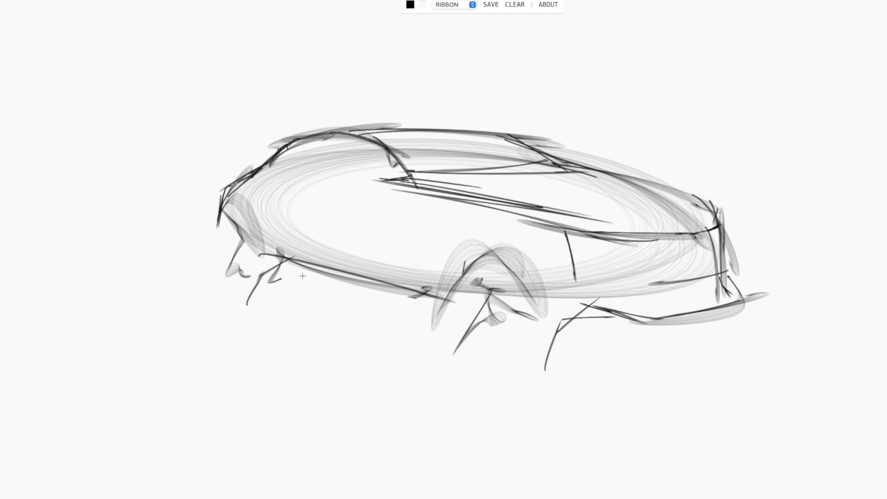
mouse_move(293, 239)
left_mouse_down()
mouse_move(423, 268)
mouse_move(266, 270)
mouse_move(413, 297)
mouse_move(382, 267)
mouse_move(428, 312)
left_mouse_up()
left_click_drag(278, 271, 466, 321)
Step: Build up the front wheel arch, a spiral front wheel and the front bumper
left_click_drag(444, 274, 503, 268)
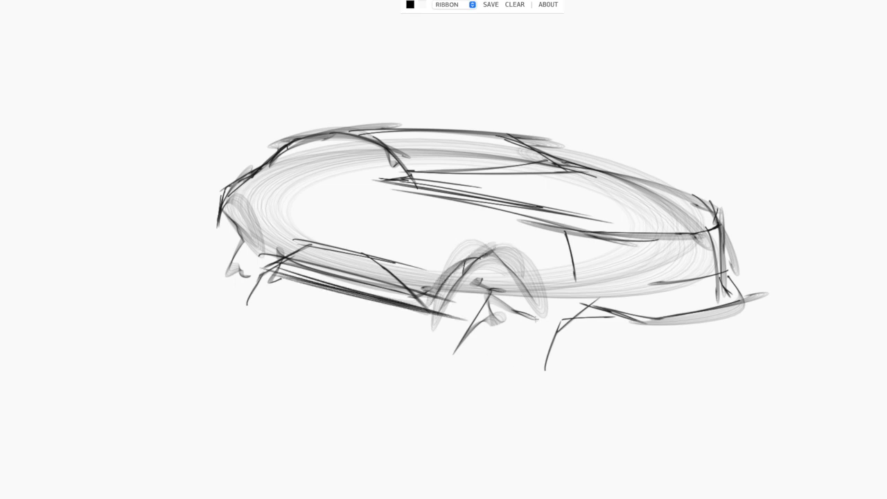
left_click_drag(535, 321, 524, 347)
mouse_move(241, 274)
left_mouse_down()
mouse_move(227, 206)
mouse_move(231, 281)
left_mouse_up()
mouse_move(538, 376)
left_mouse_down()
mouse_move(593, 321)
mouse_move(735, 298)
mouse_move(673, 312)
mouse_move(724, 265)
mouse_move(718, 226)
mouse_move(517, 235)
mouse_move(641, 243)
mouse_move(627, 239)
mouse_move(723, 227)
mouse_move(582, 329)
mouse_move(754, 350)
mouse_move(444, 343)
left_mouse_up()
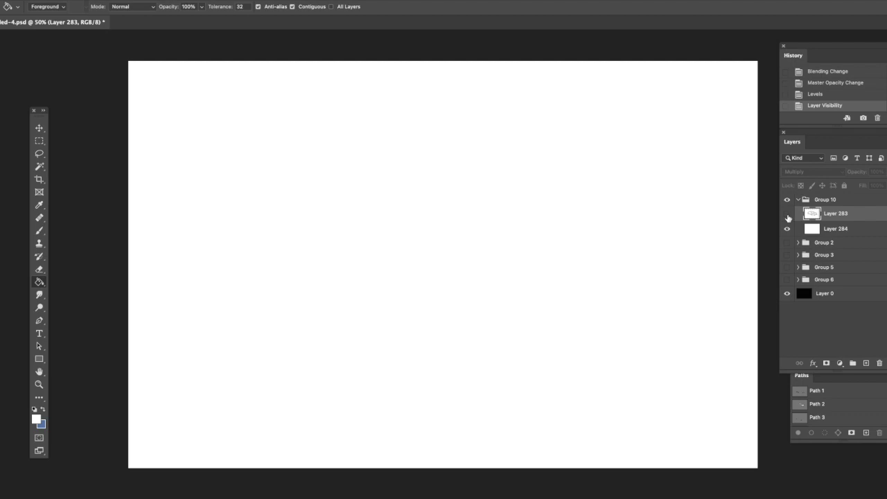
Step: Set sketch Layer 283 to 59% opacity in Multiply mode, then select Layer 284
left_click(788, 214)
left_click(788, 214)
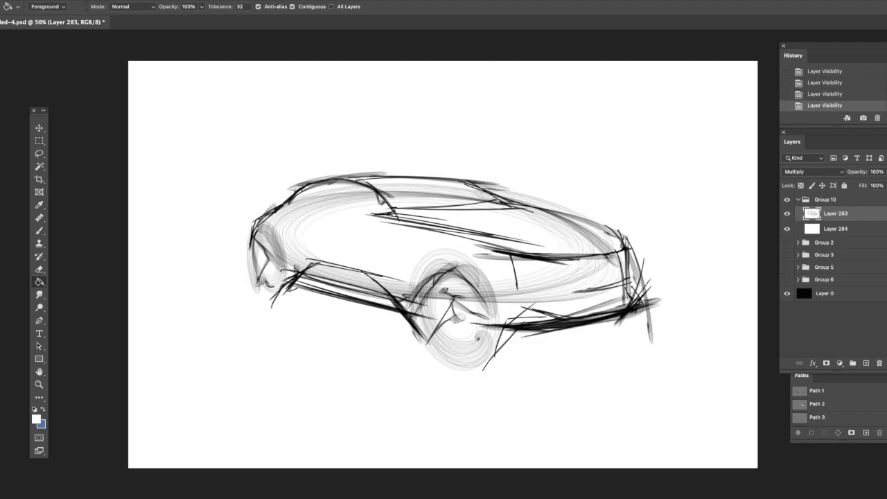
left_click(885, 174)
left_click_drag(876, 187, 875, 188)
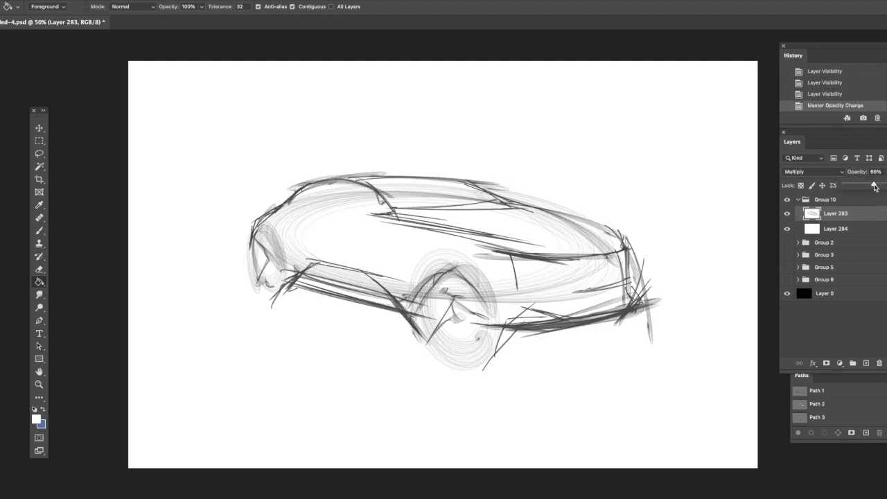
left_click_drag(873, 186, 872, 187)
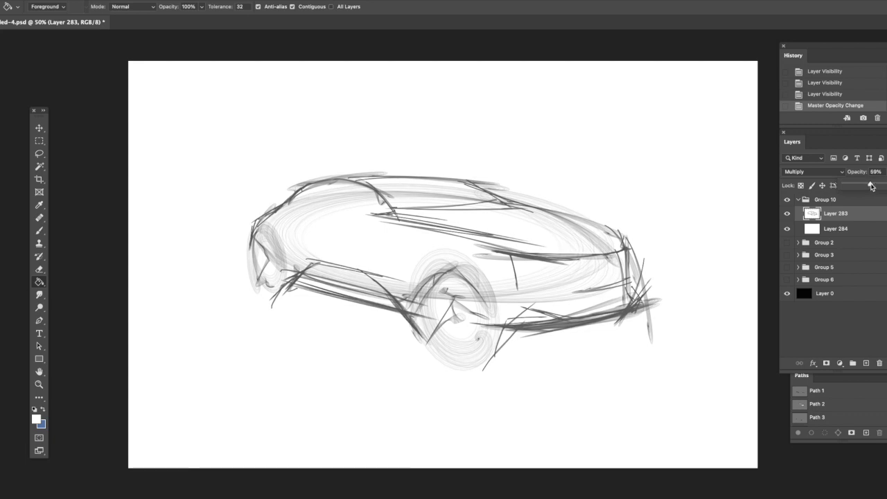
left_click(816, 174)
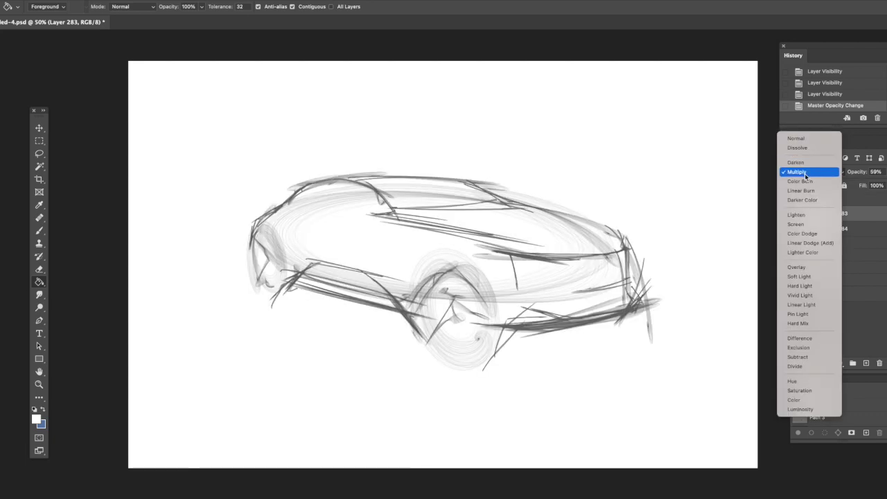
left_click(805, 174)
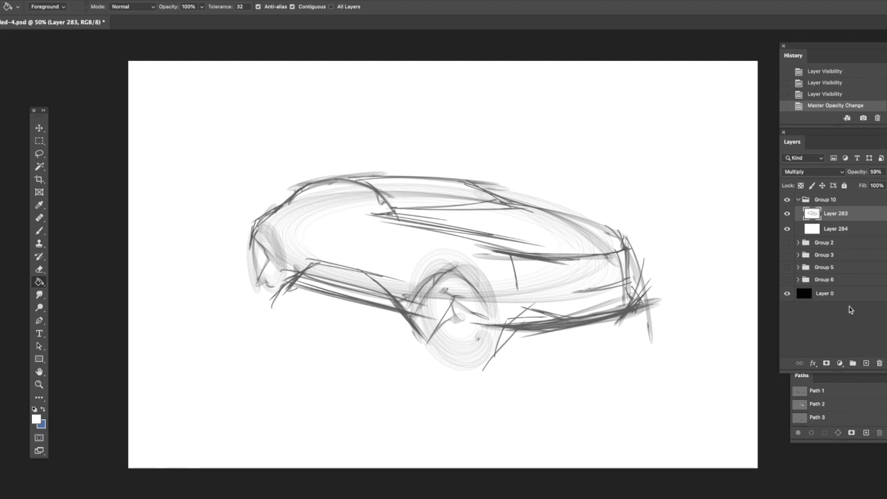
left_click(839, 234)
Step: On a new layer, brush soft grey shading over the car's side, roof and front
left_click(866, 363)
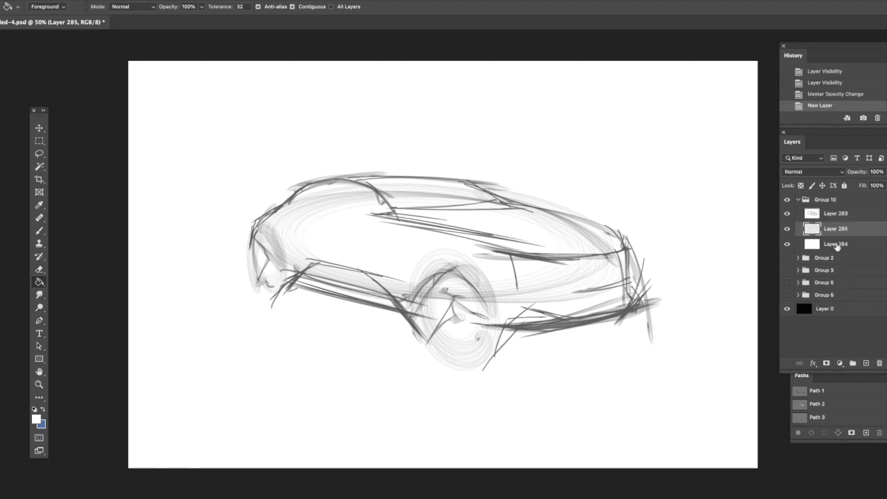
key("b")
mouse_move(277, 242)
left_mouse_down()
mouse_move(430, 278)
mouse_move(457, 298)
mouse_move(361, 228)
left_mouse_up()
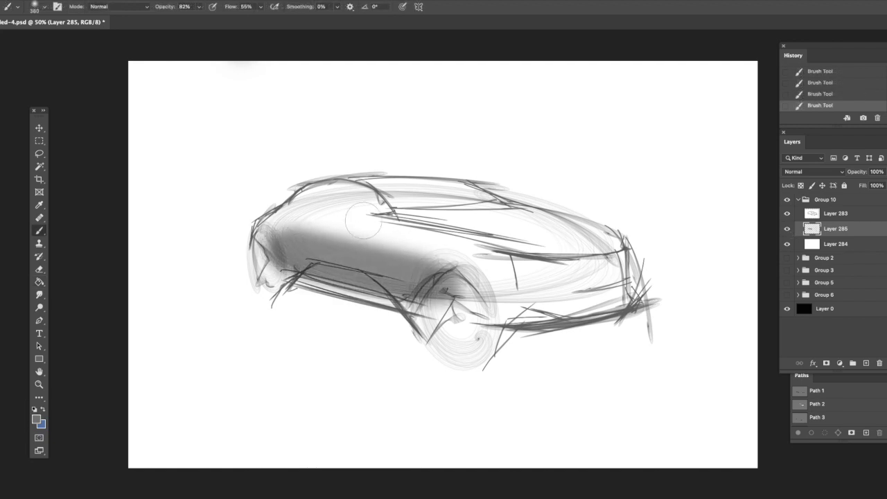
left_click_drag(310, 194, 534, 228)
left_click_drag(368, 190, 590, 256)
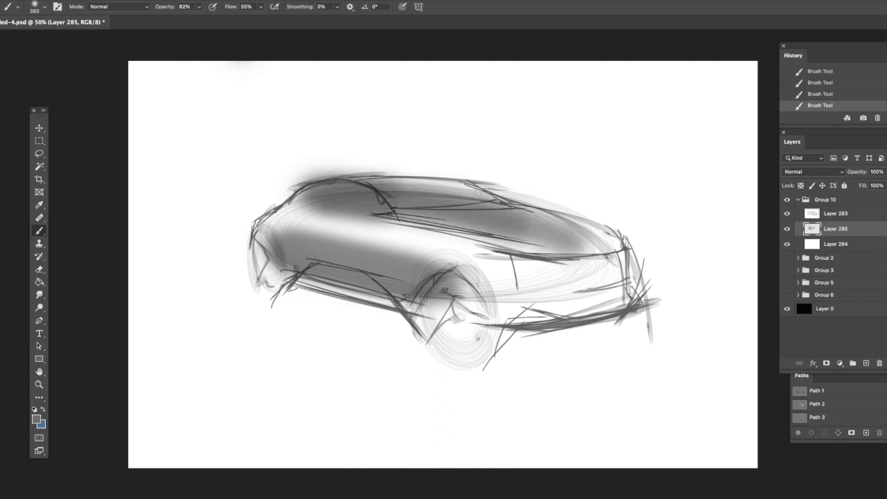
left_click_drag(430, 201, 554, 249)
left_click_drag(645, 263, 513, 291)
left_click_drag(651, 312, 472, 312)
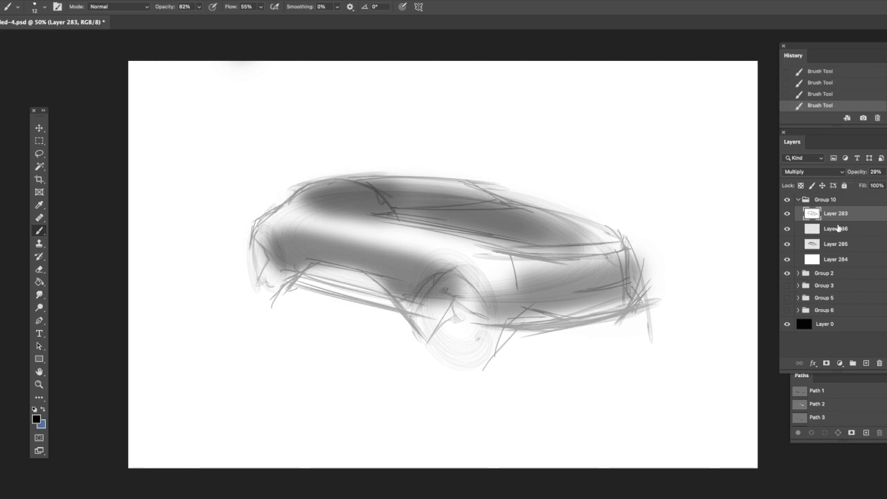
Step: On Layer 286, draw dark hood-edge and bumper lines, then darken the grille area
left_click(835, 231)
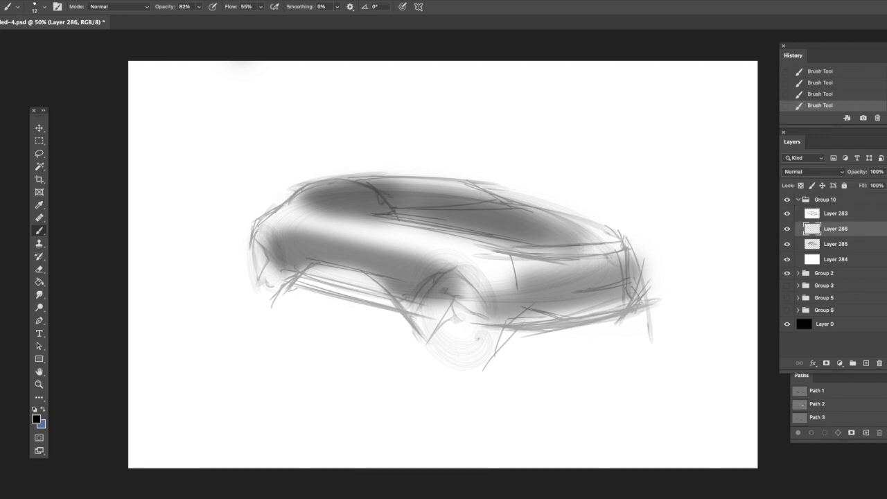
mouse_move(532, 247)
left_mouse_down()
mouse_move(613, 243)
mouse_move(500, 246)
mouse_move(508, 273)
left_mouse_up()
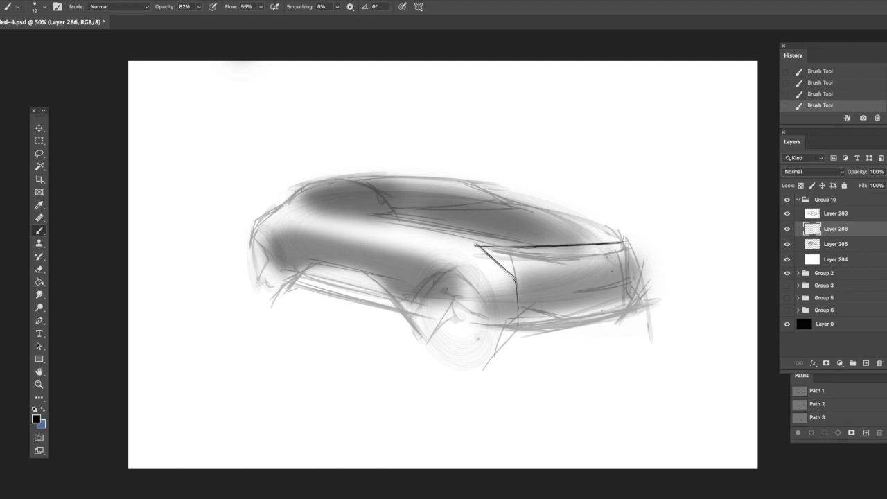
left_click_drag(534, 254, 624, 249)
left_click_drag(549, 317, 645, 306)
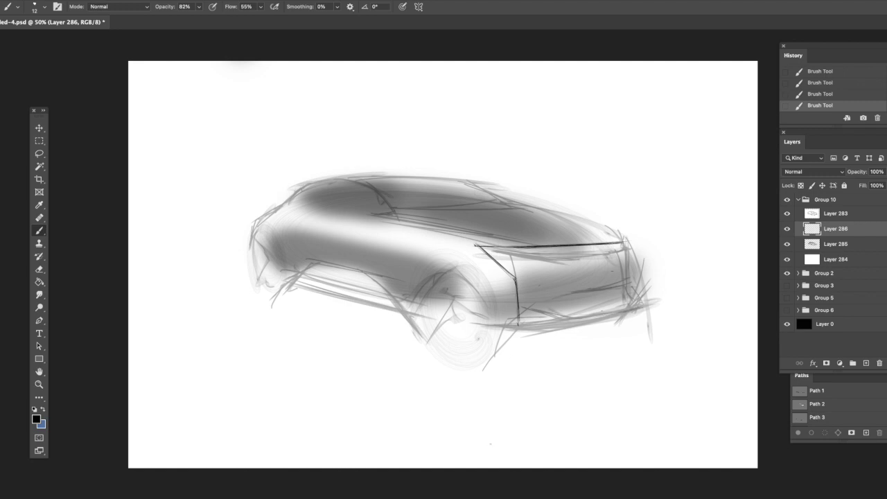
left_click_drag(531, 254, 629, 248)
left_click_drag(548, 319, 651, 304)
left_click_drag(572, 293, 630, 287)
left_click_drag(588, 316, 642, 294)
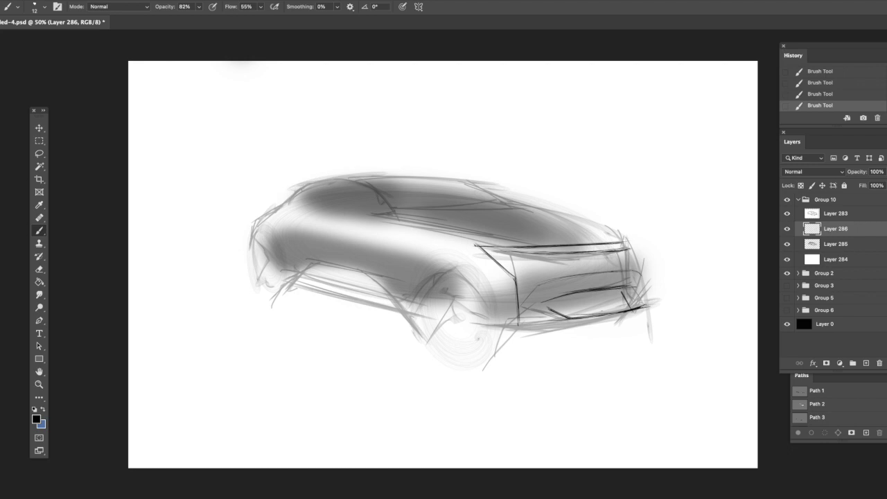
left_click_drag(596, 264, 624, 284)
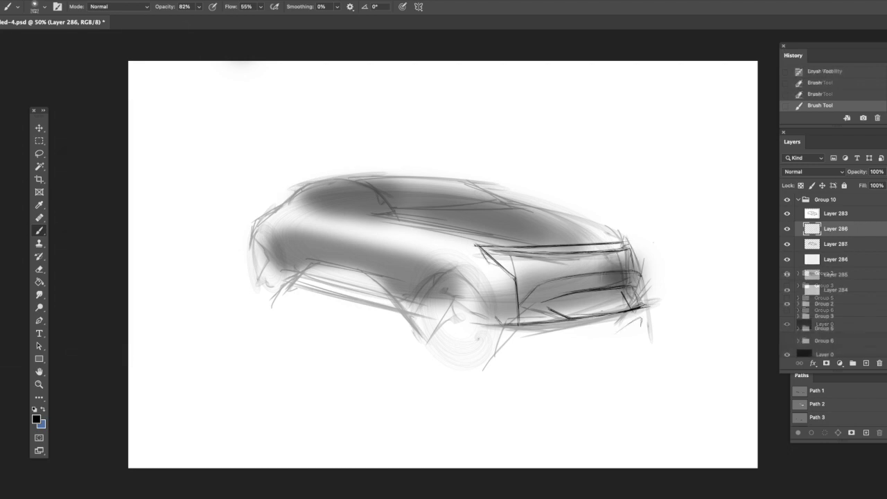
left_click_drag(534, 277, 644, 263)
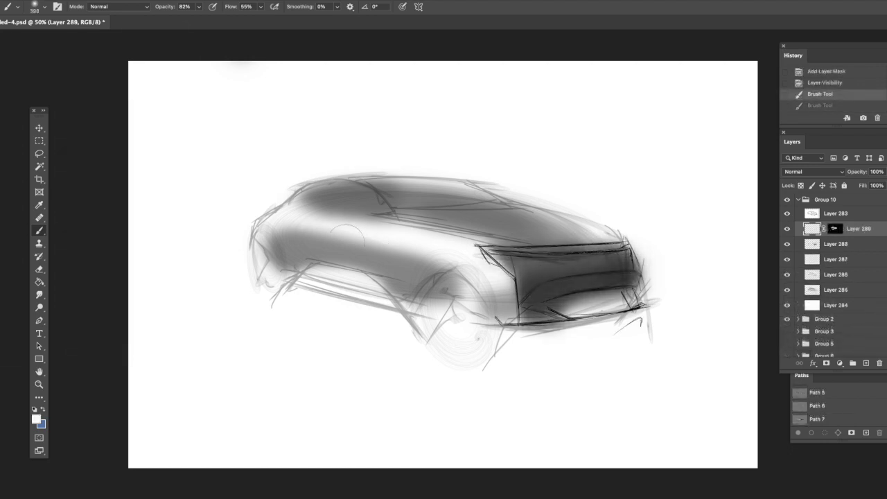
Step: Paint cyan over the side, hood and windshield, then blue into hood and side panels
left_click_drag(312, 228, 395, 243)
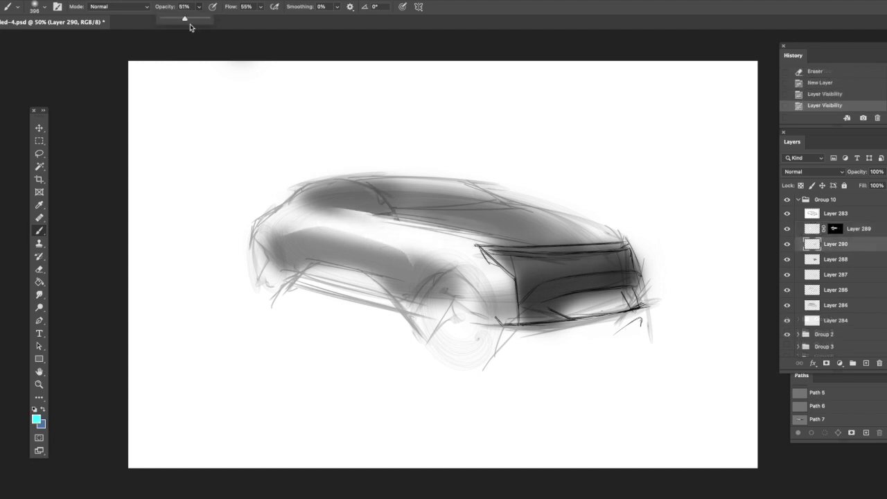
mouse_move(471, 235)
left_mouse_down()
mouse_move(582, 239)
mouse_move(416, 221)
mouse_move(610, 236)
mouse_move(430, 201)
left_mouse_up()
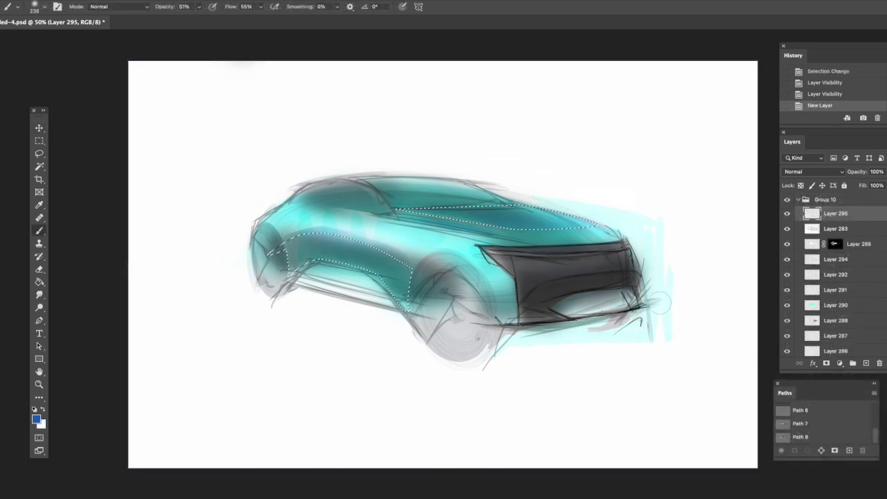
left_click_drag(513, 218, 586, 221)
left_click_drag(309, 250, 410, 277)
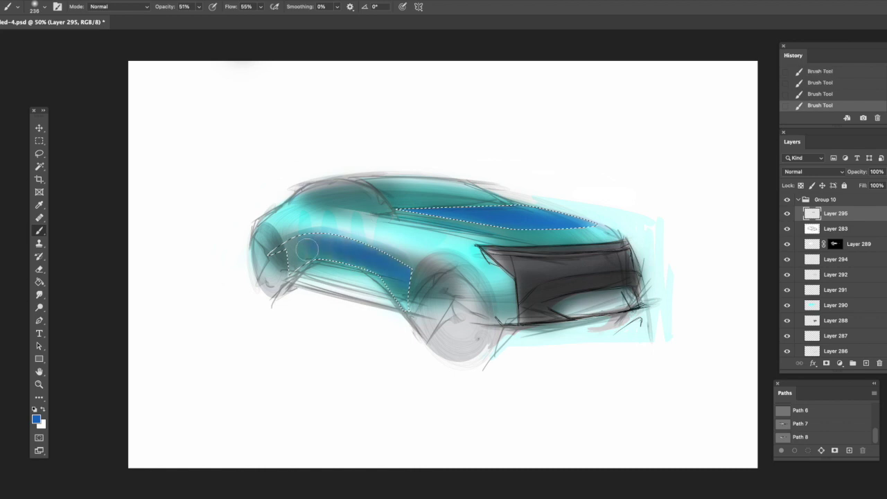